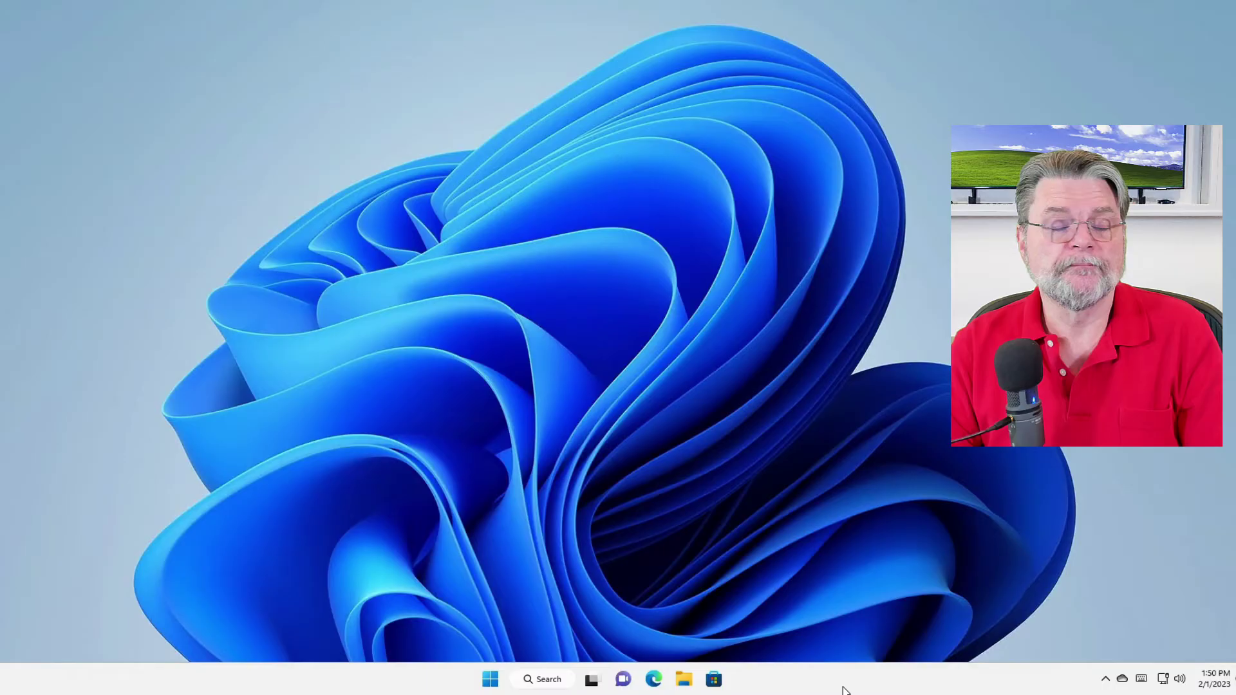
Step: Search Windows for 'walter' and check the paths of walter.jpg and the other matches
left_click(547, 686)
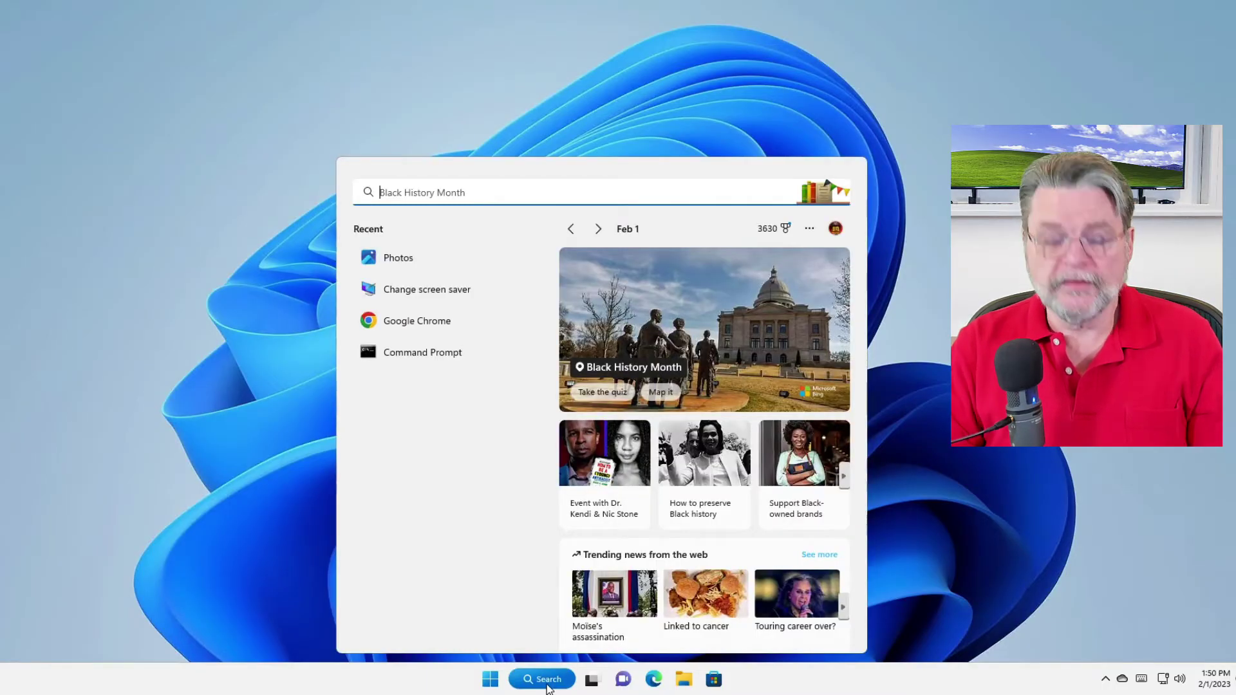
type("walter")
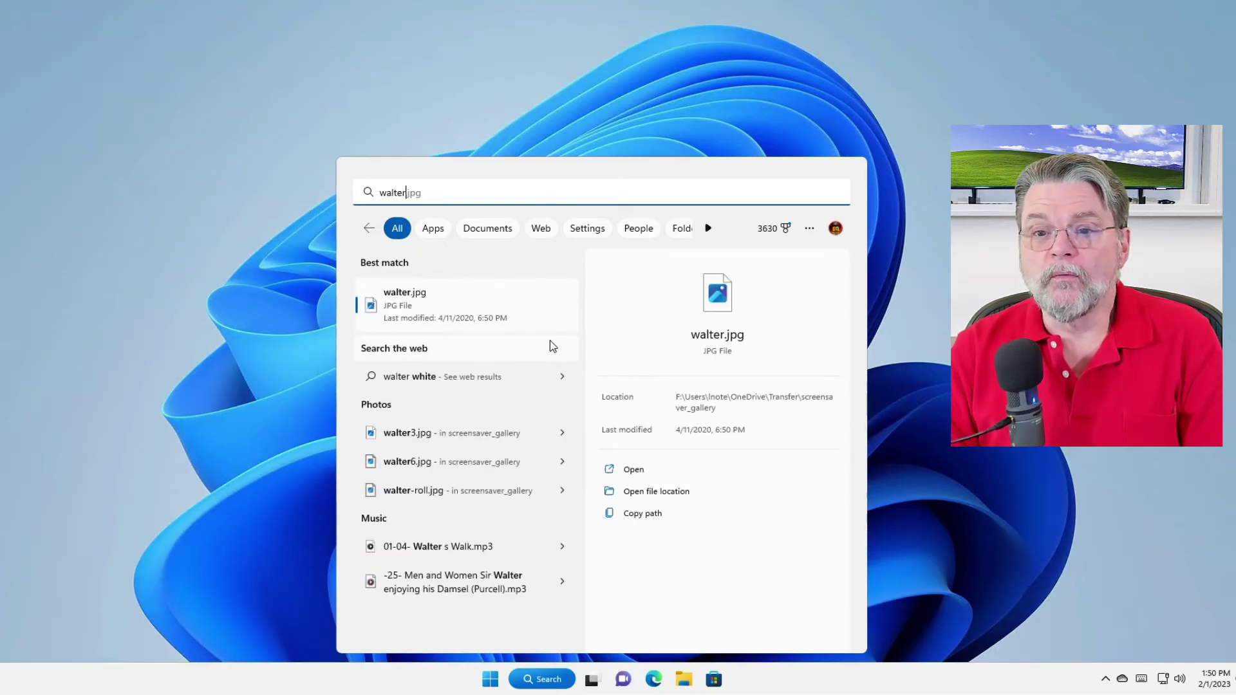
mouse_move(512, 313)
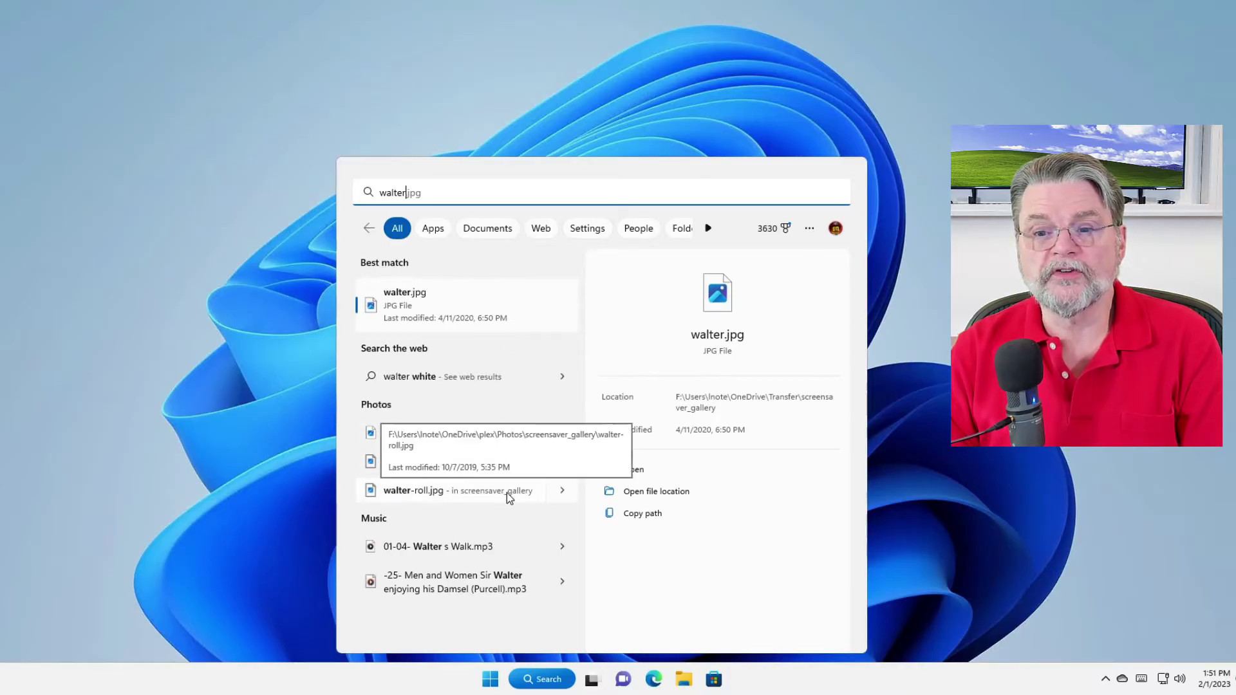
mouse_move(523, 293)
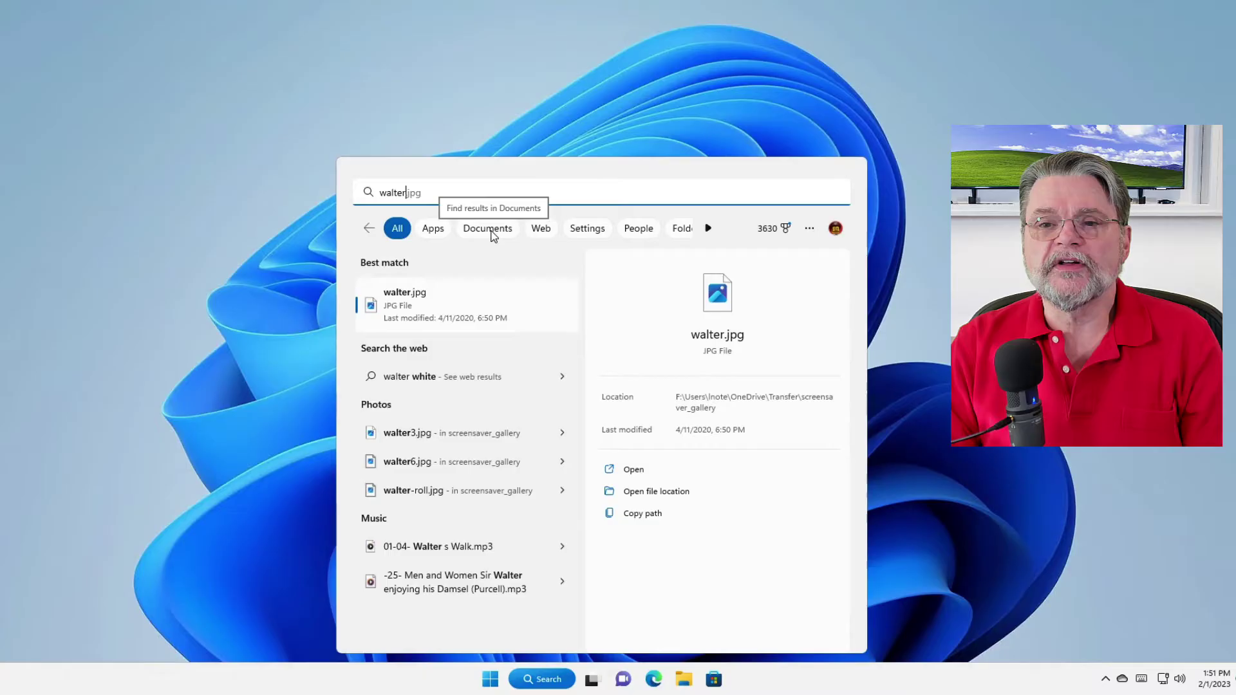
Step: Filter the walter search results to Documents only
left_click(495, 235)
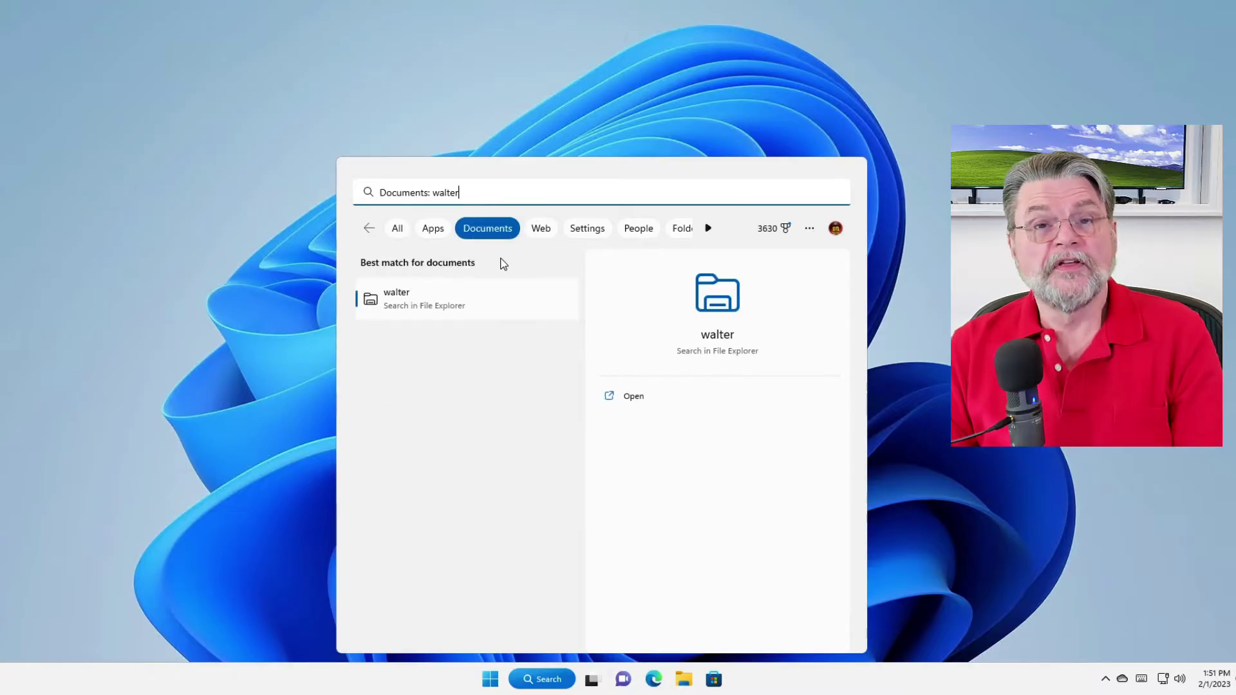
Step: Open the walter search in File Explorer, which finds no items, then close it
left_click(425, 301)
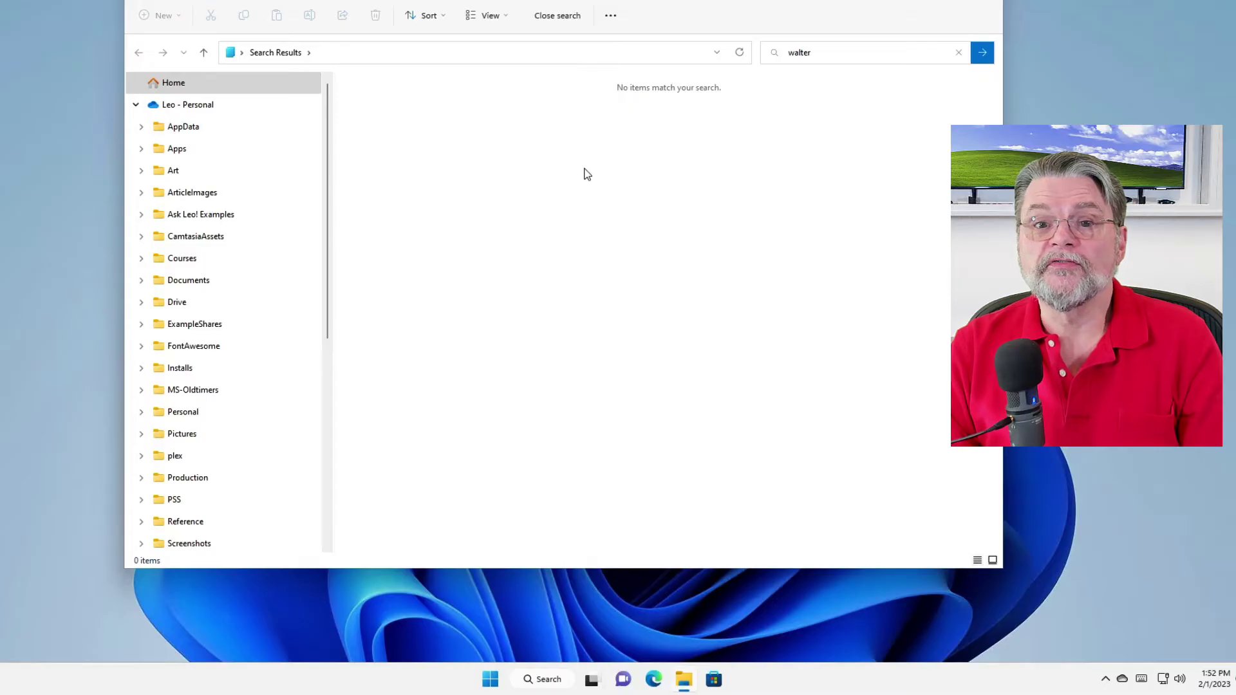
left_click(136, 101)
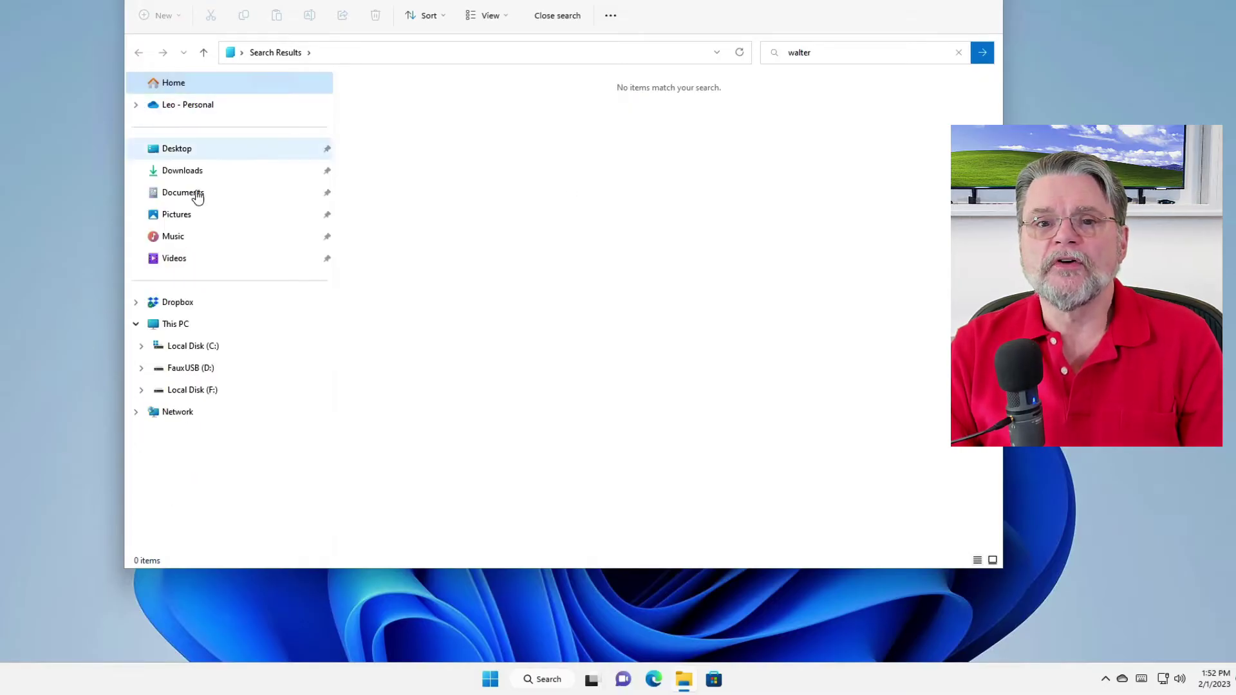
left_click(567, 21)
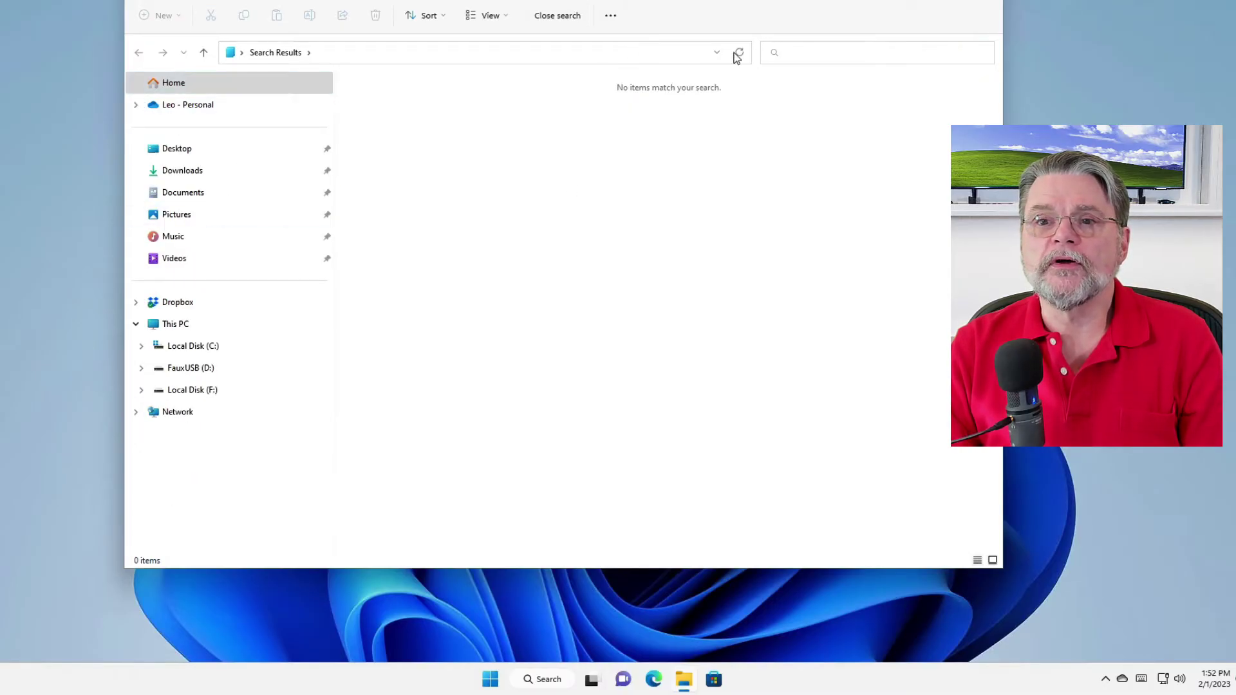
Step: Run a 'walter' search across all of This PC in File Explorer
left_click(183, 326)
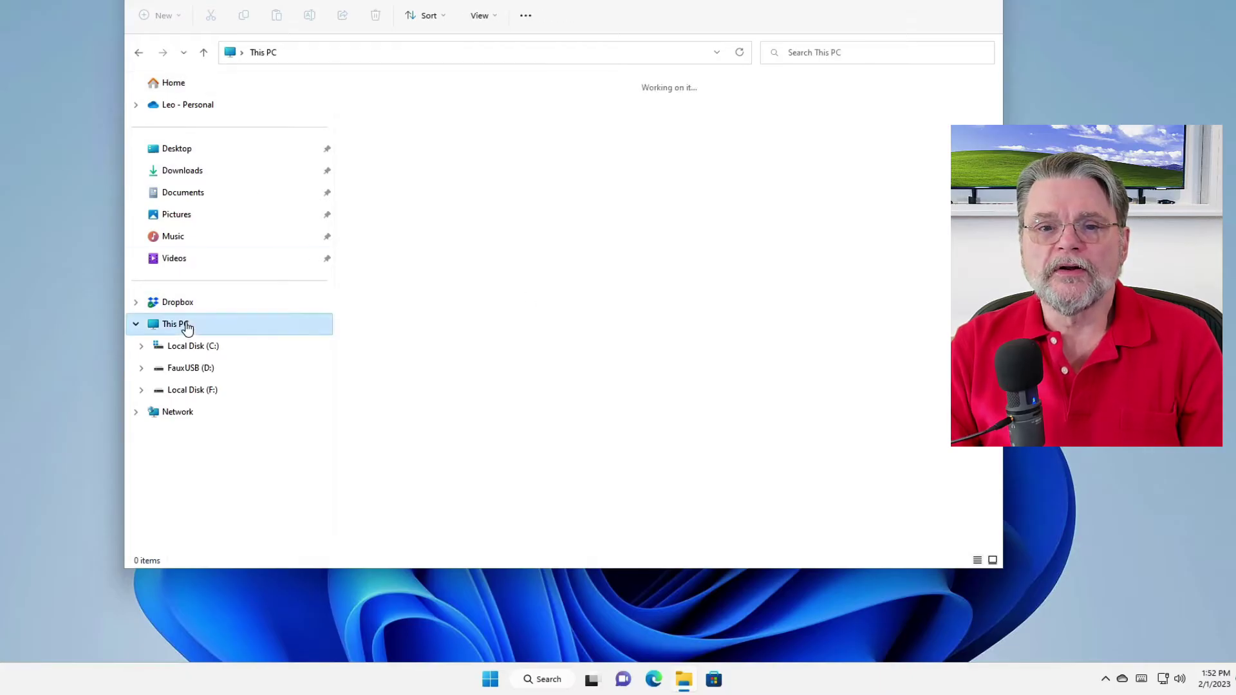
left_click(879, 51)
type("walter")
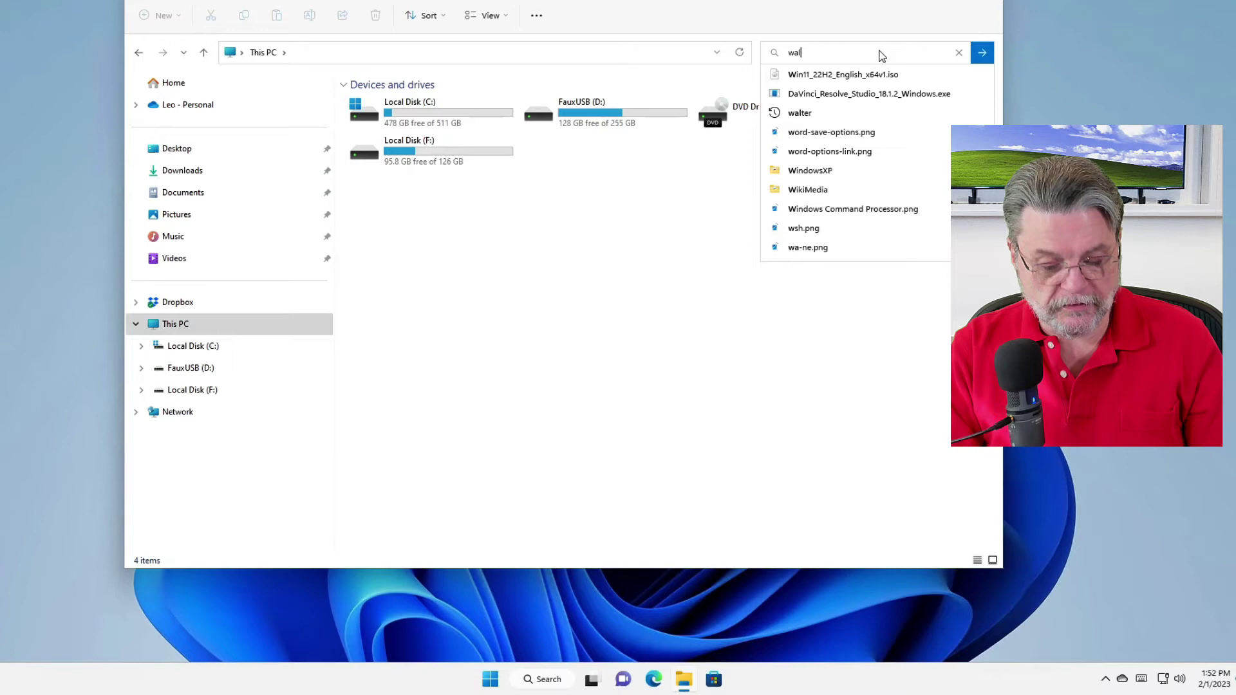
left_click(982, 52)
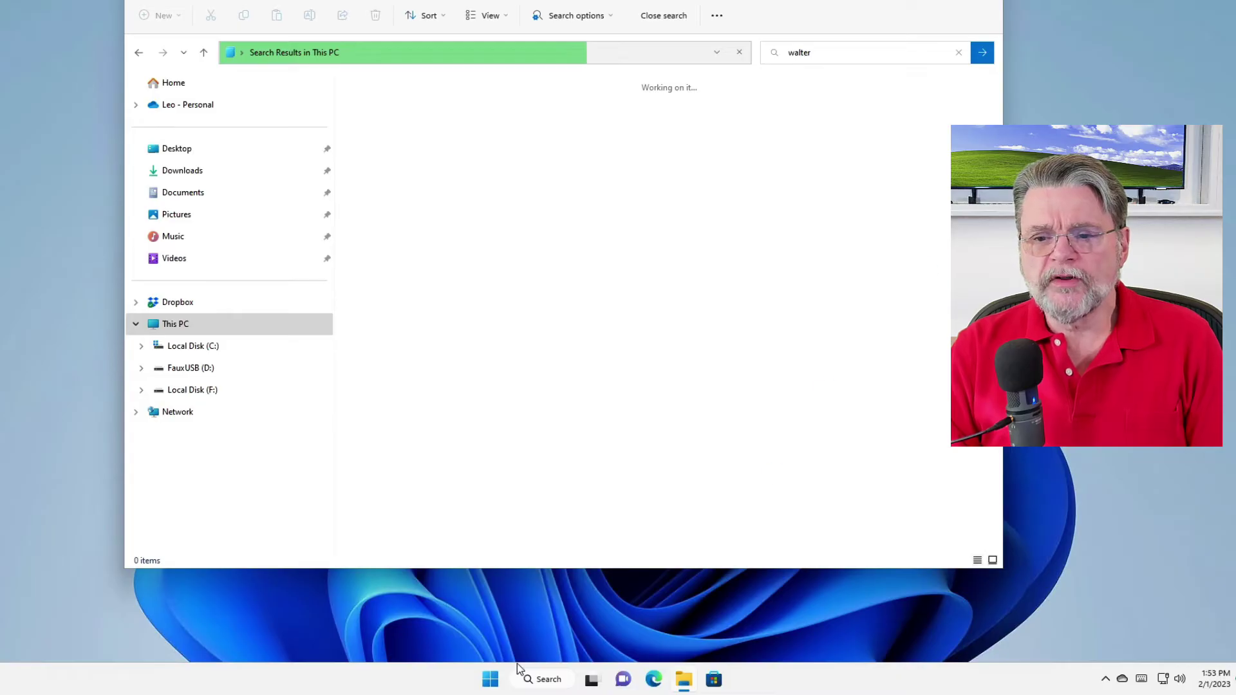
Step: Launch Command Prompt from the Start menu using cmd
left_click(490, 679)
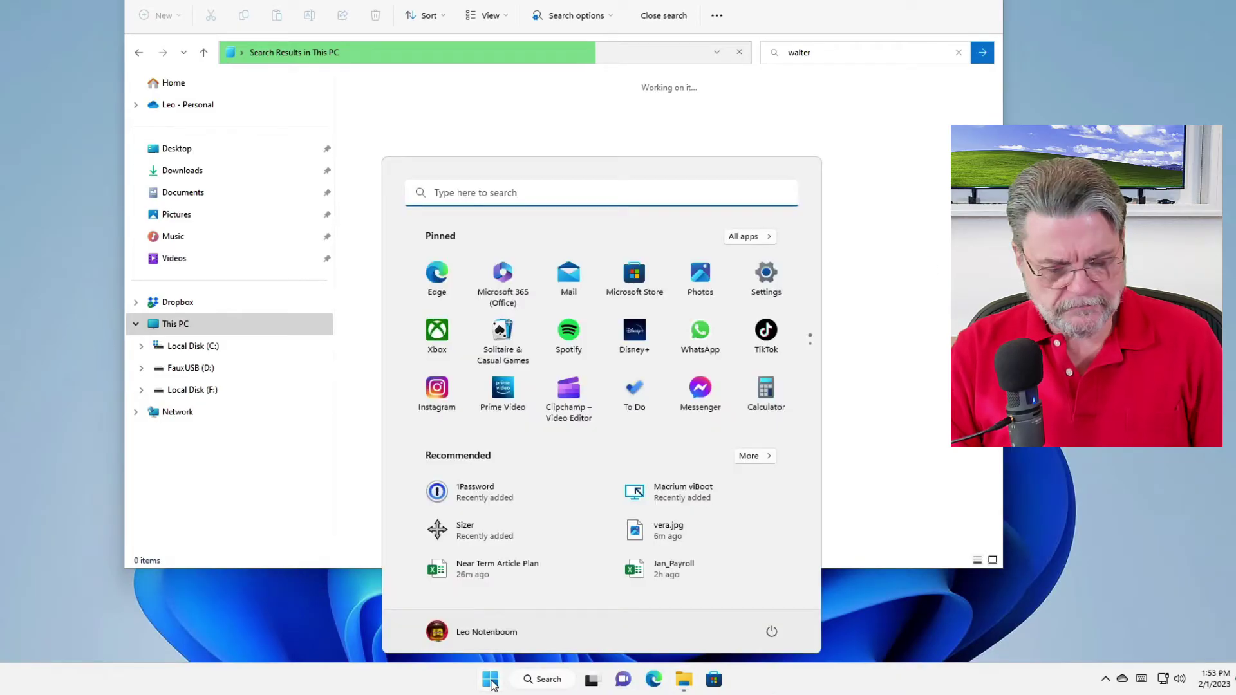
type("cmd")
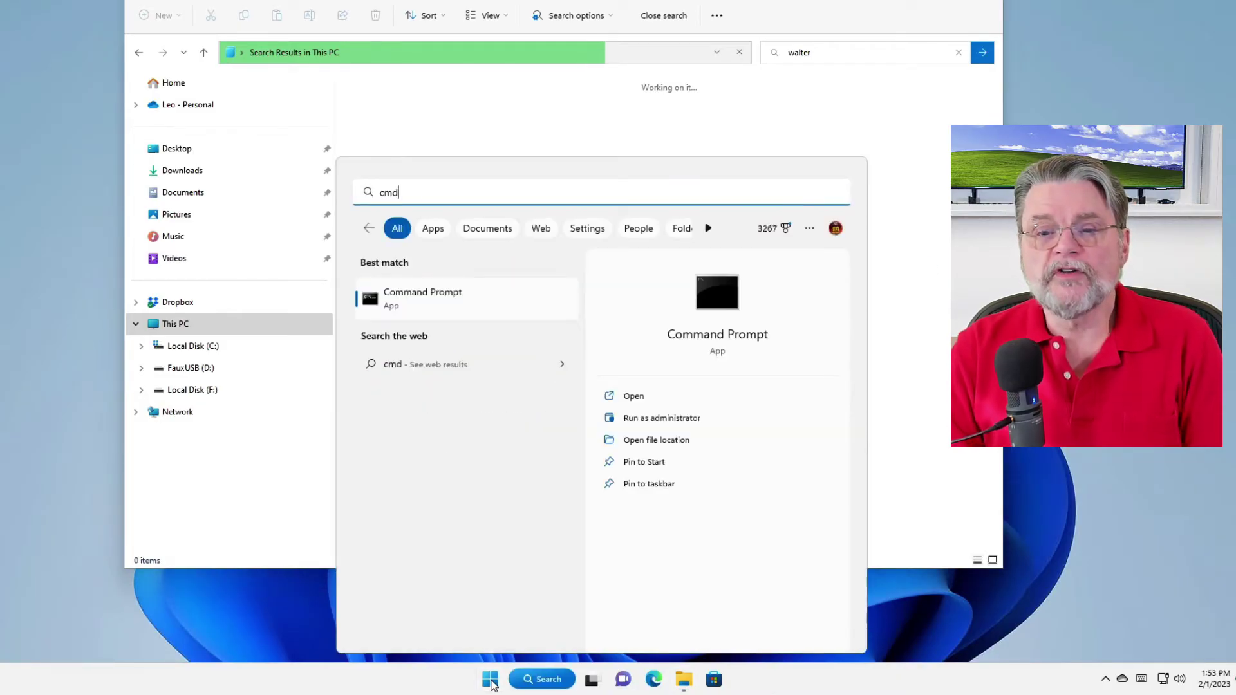
key("Return")
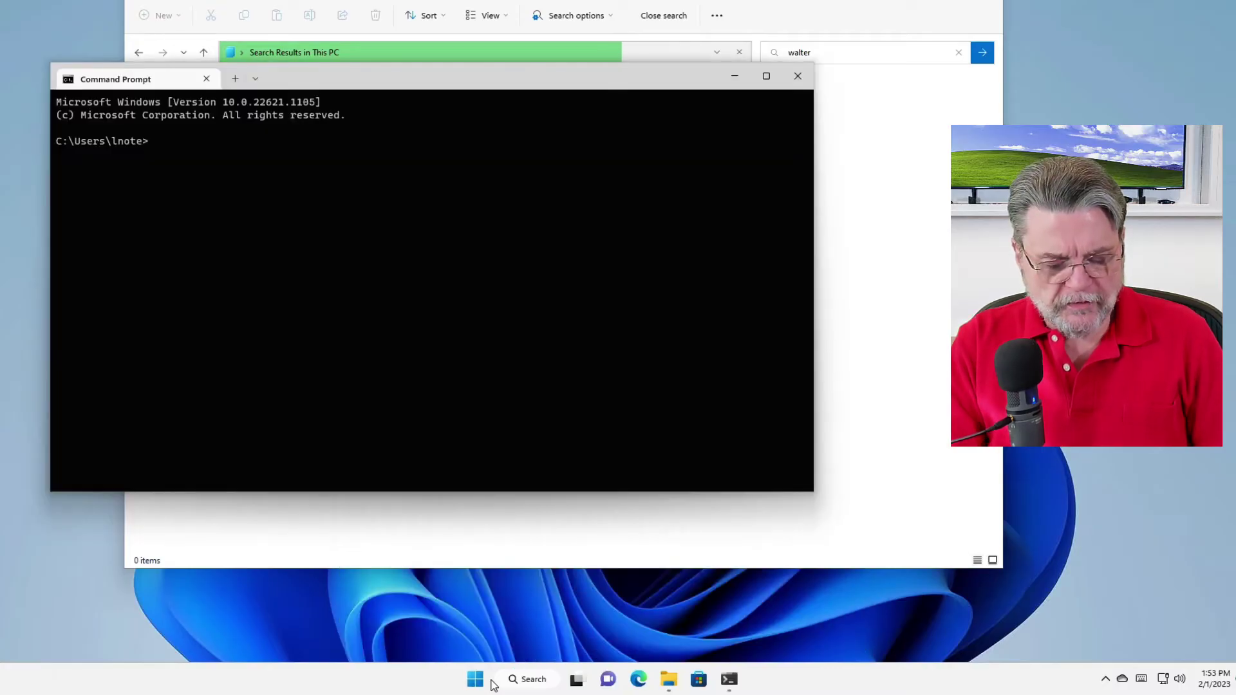
Step: Move to the C:\ root with cd \ and enter dir /s walter* without running it
type("cd \\")
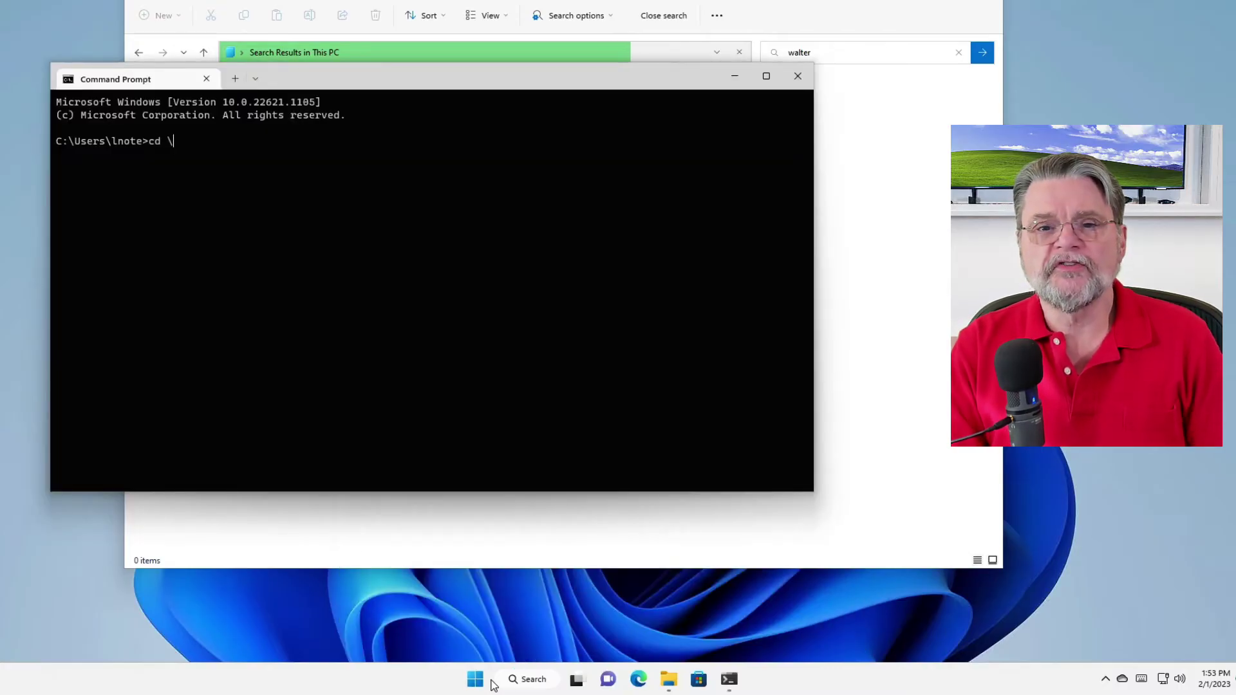
key("Return")
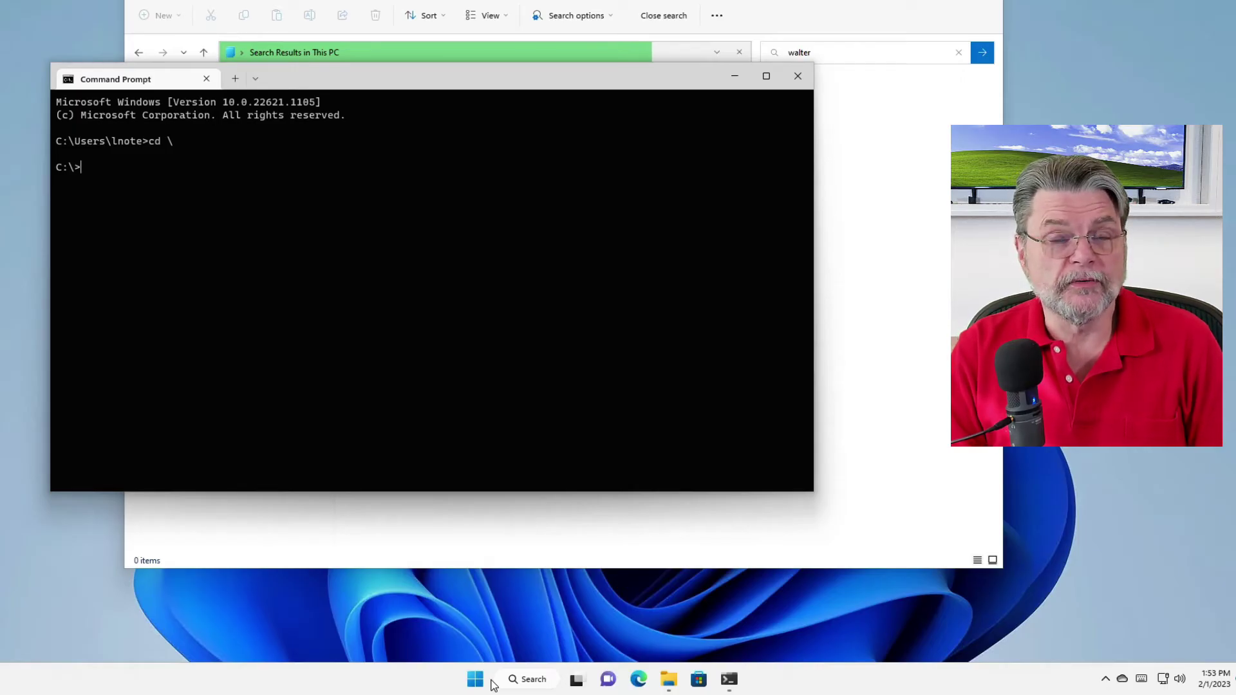
type("dir")
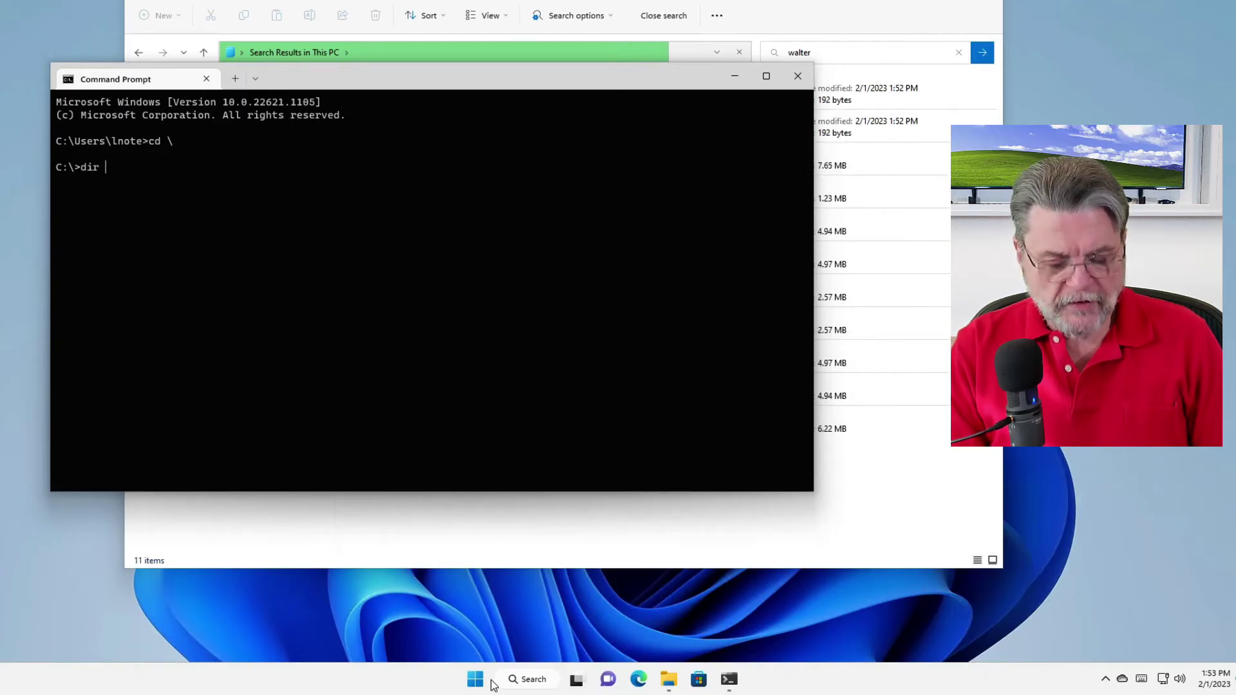
type(" /")
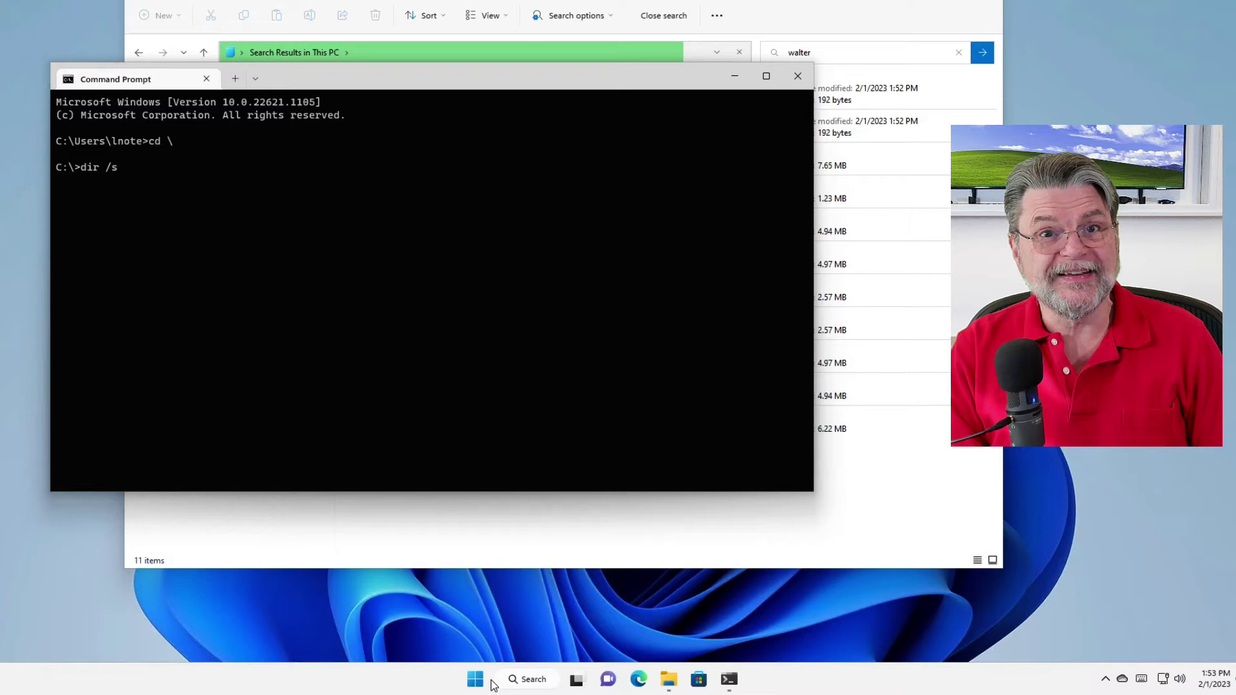
type("s")
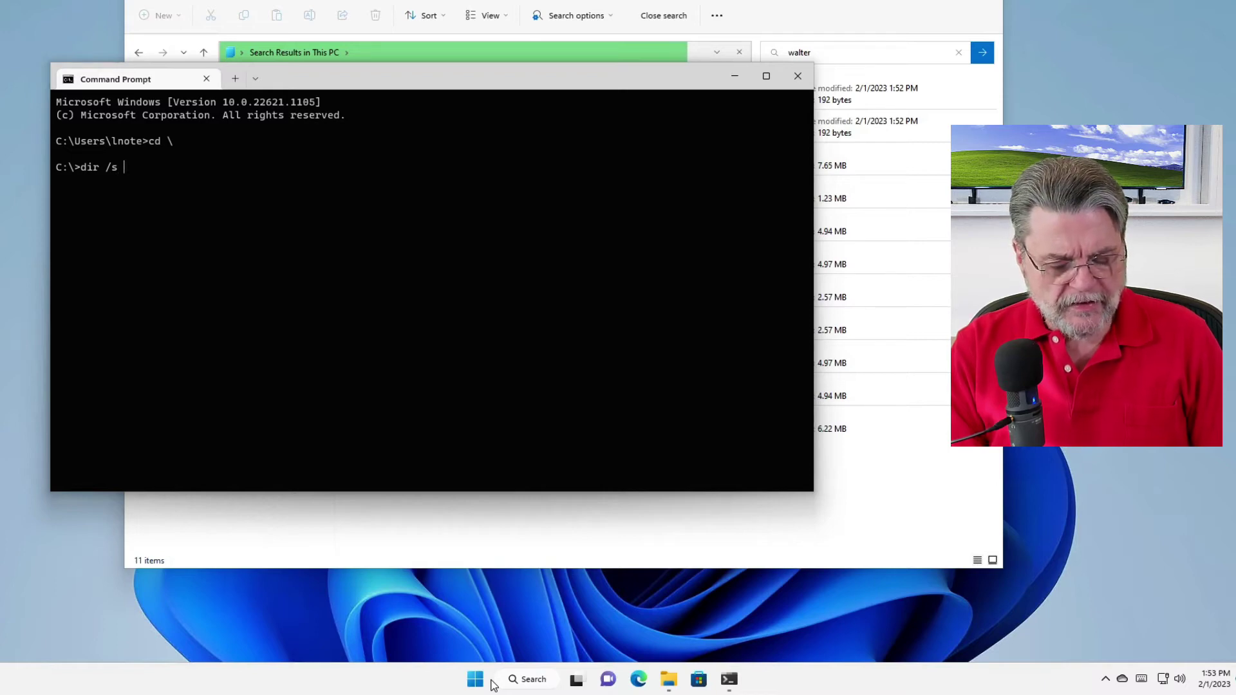
type(" walter")
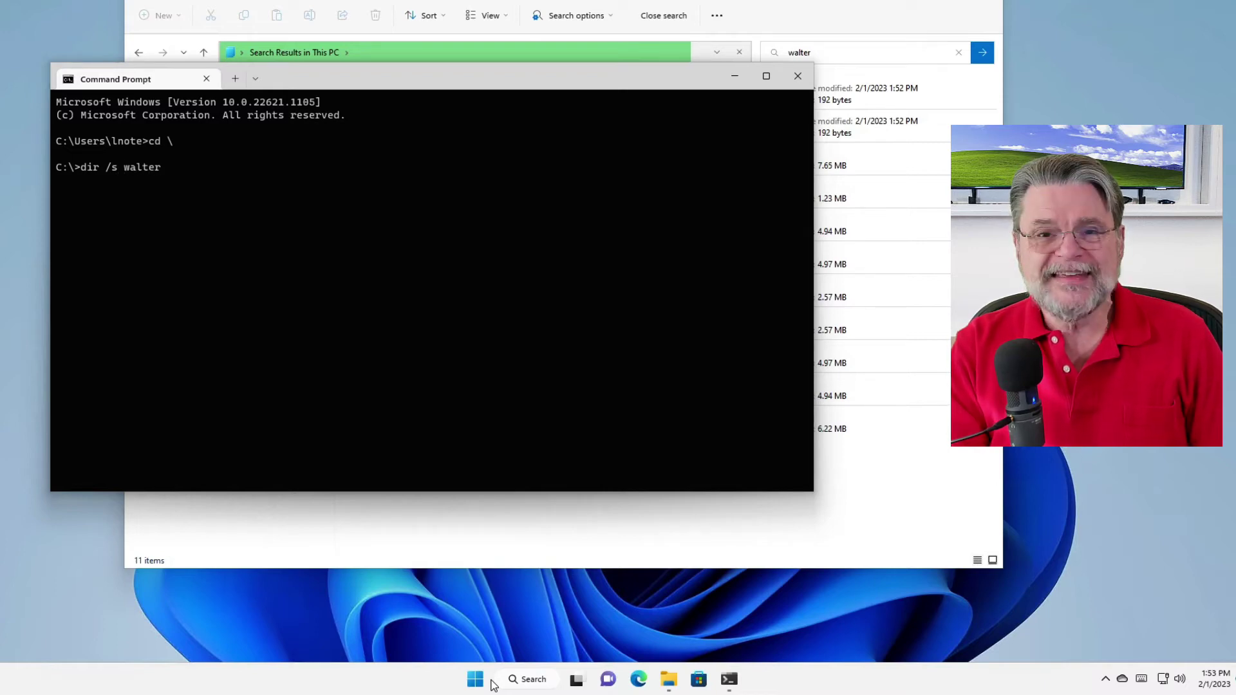
type("*")
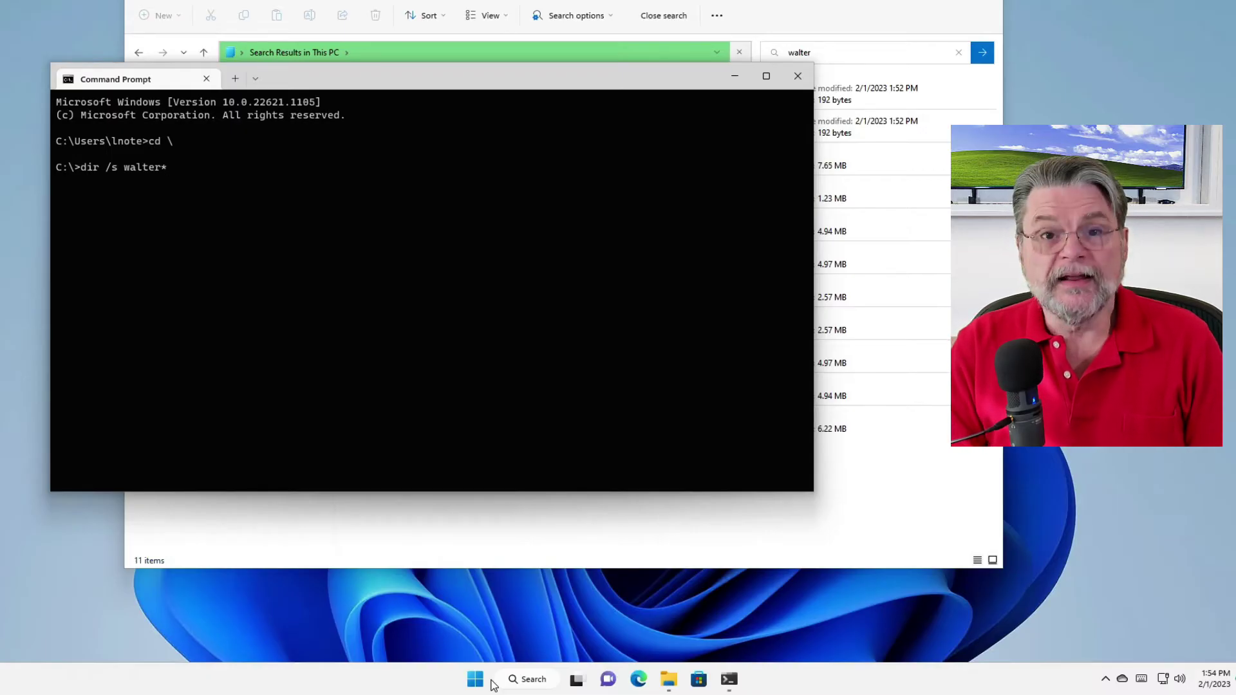
Step: Run dir /s walter* to list 8 matching files, then return to Explorer's search results
key("Return")
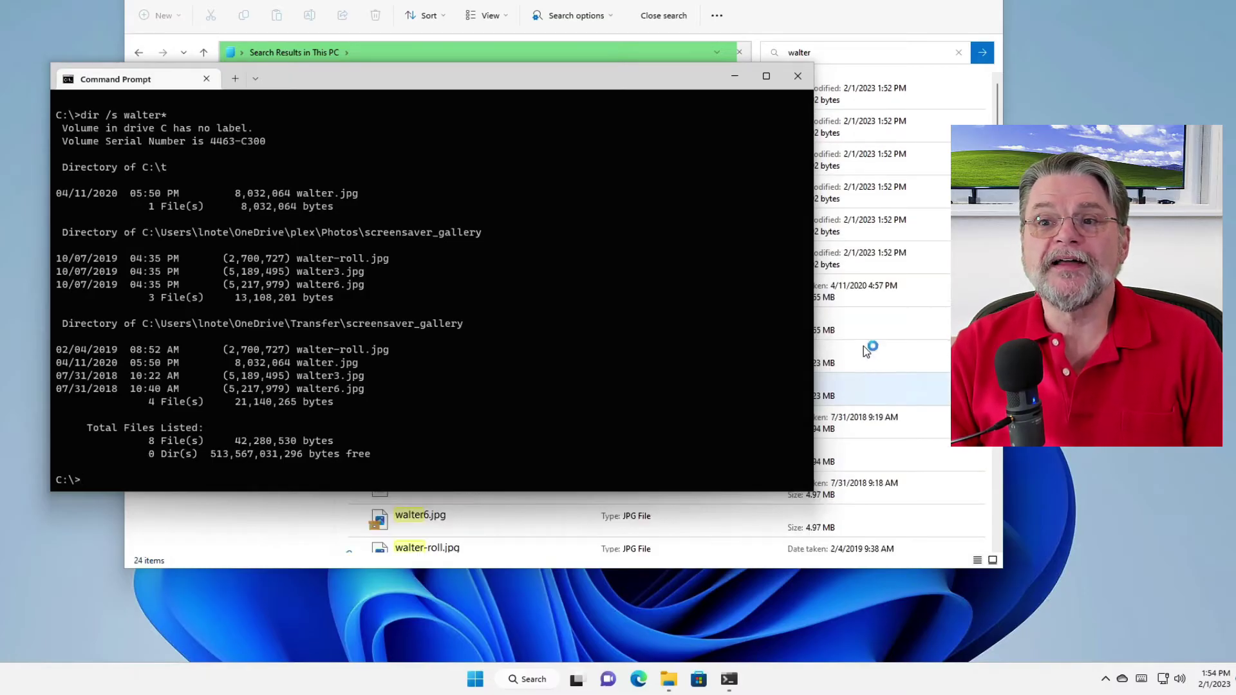
key("alt+Tab")
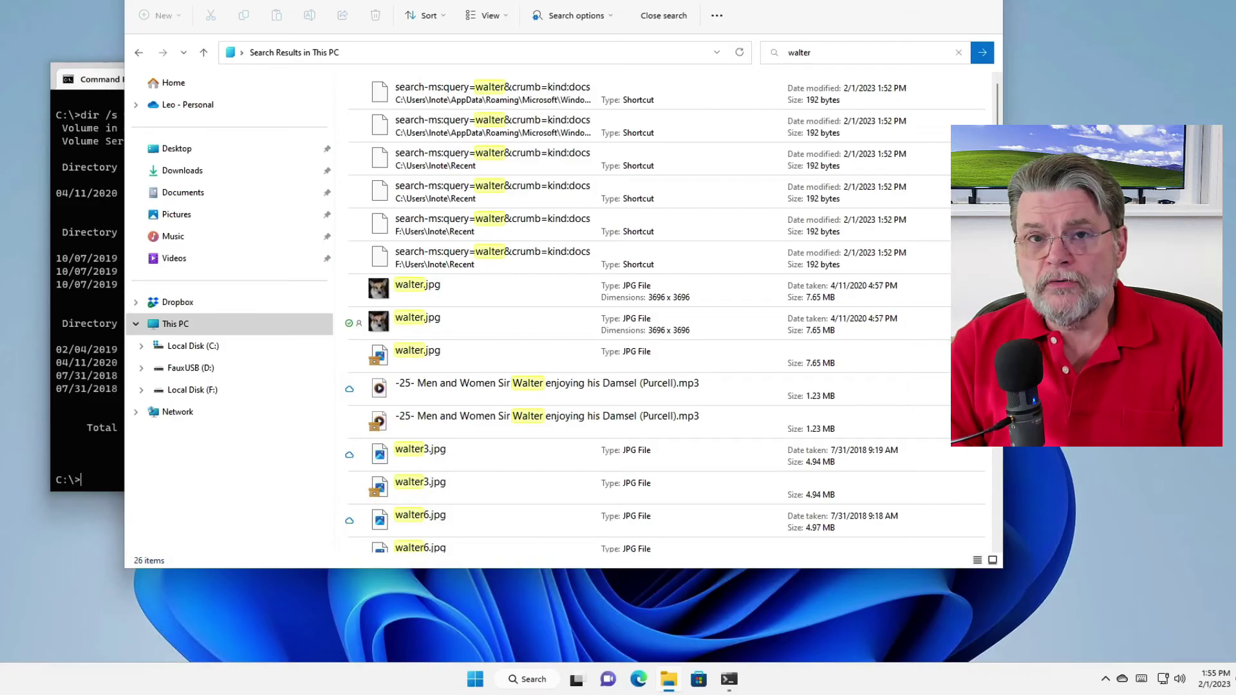
Step: Rerun the search as dir /s *walter*, listing 11 files including the Walter mp3 tracks
left_click(118, 299)
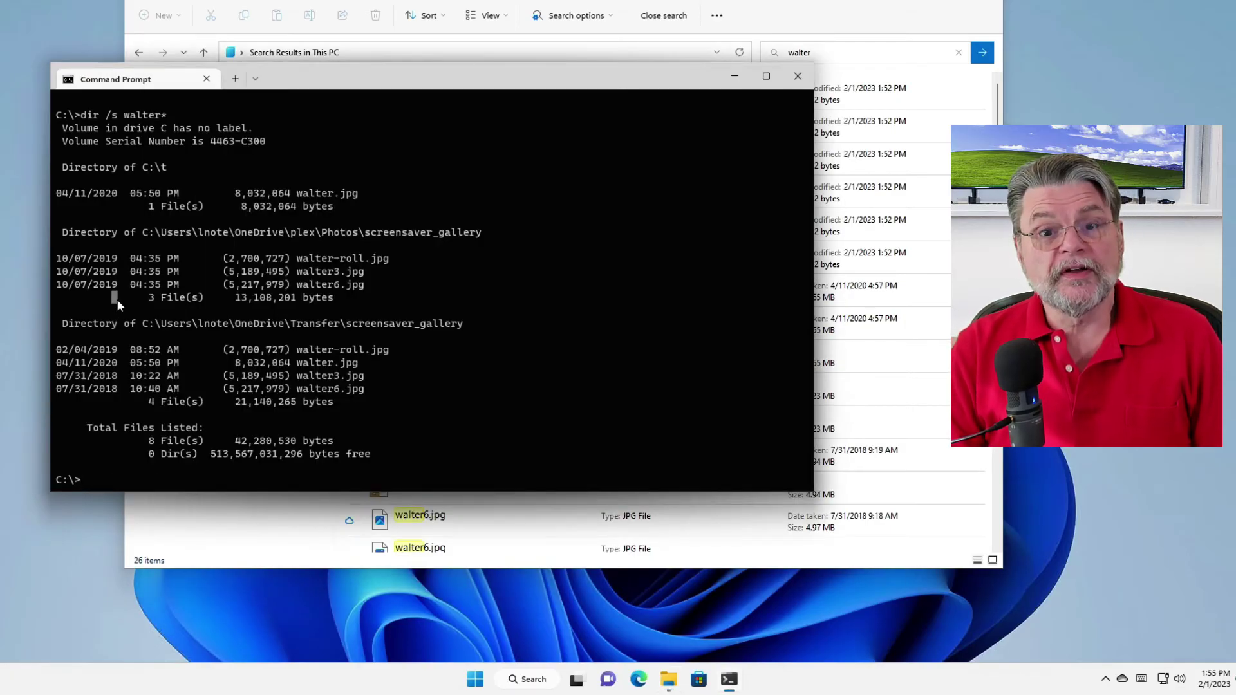
key("Up")
key("Left")
key("Left")
key("Left")
key("Left")
key("Left")
key("Left")
key("Left")
key("Left")
key("Left")
key("Left")
key("Right")
key("Right")
key("Right")
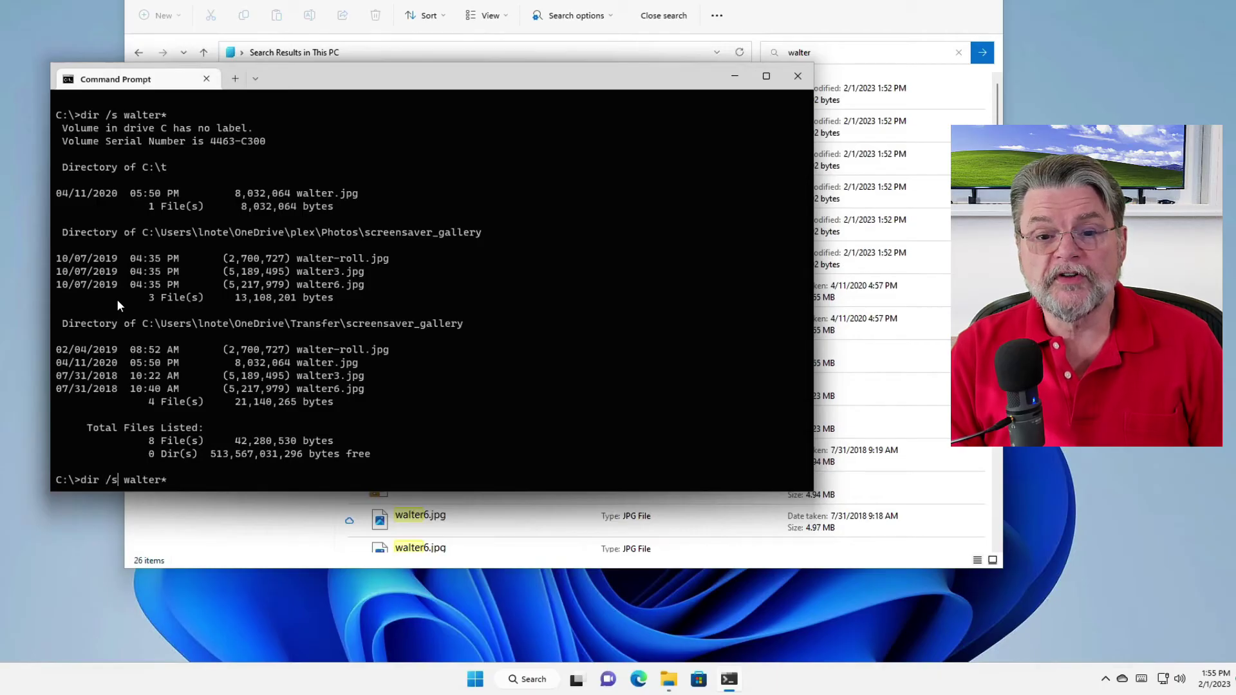
type("*")
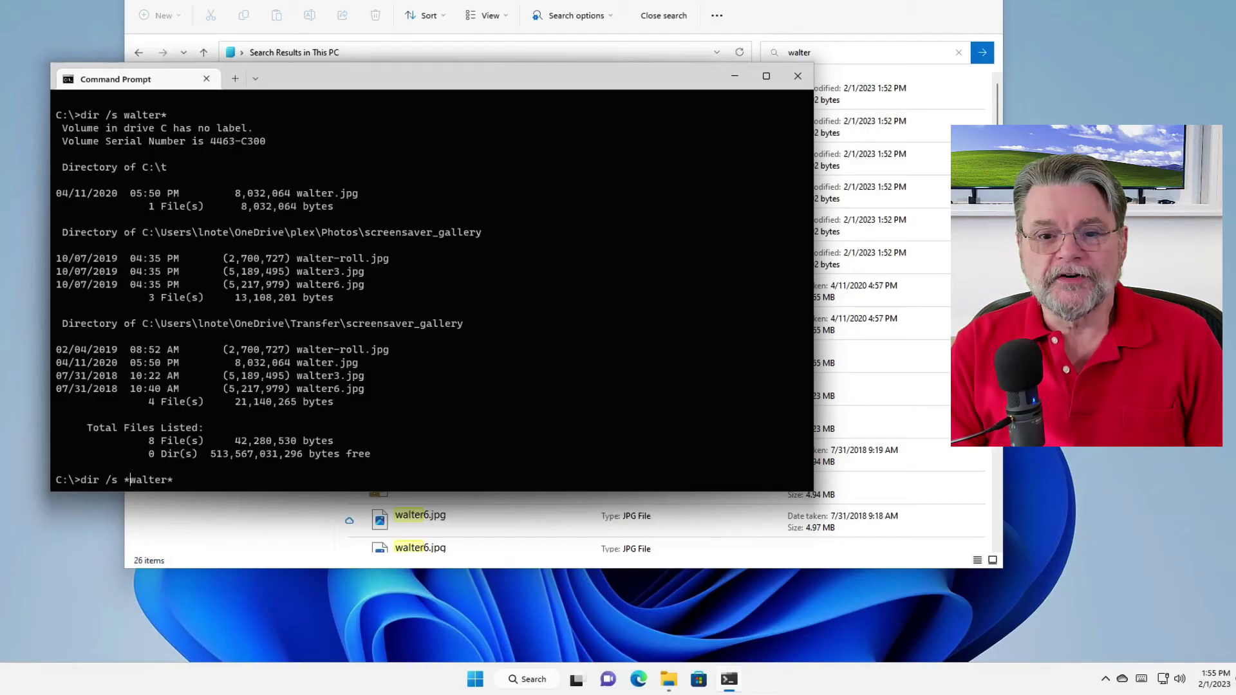
key("Return")
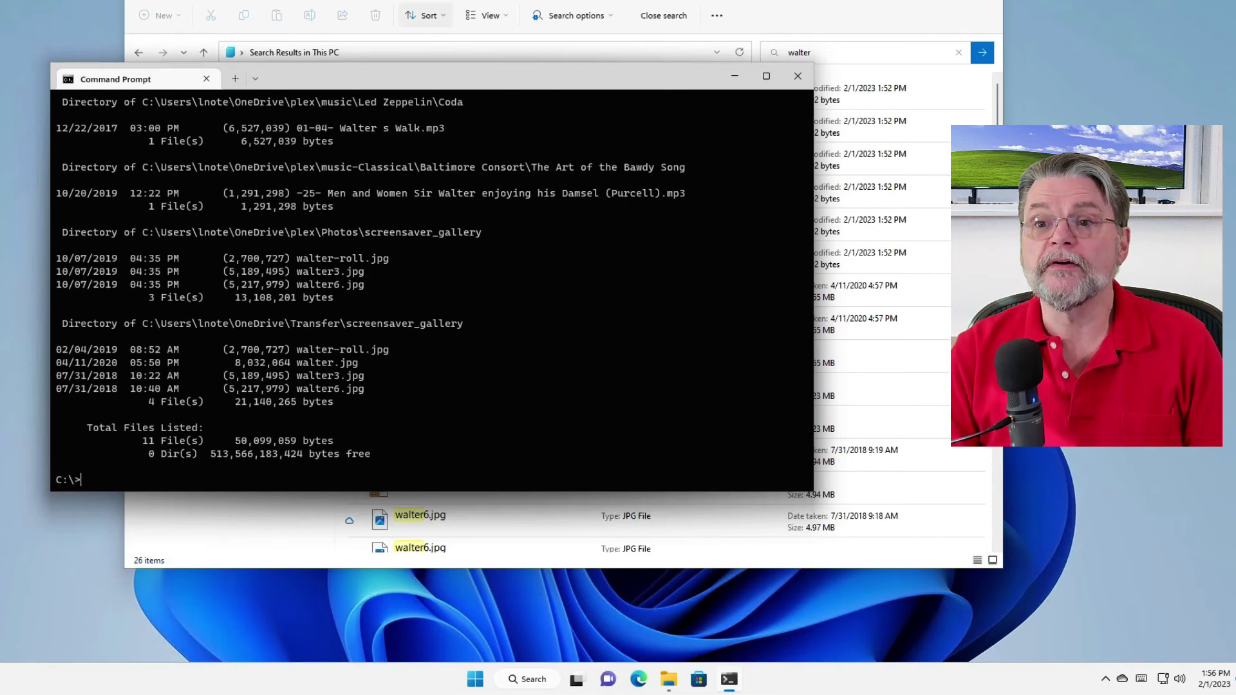
Step: Scroll through the 26 walter results in File Explorer's This PC search
left_click(850, 238)
scroll(875, 272, "down", 5)
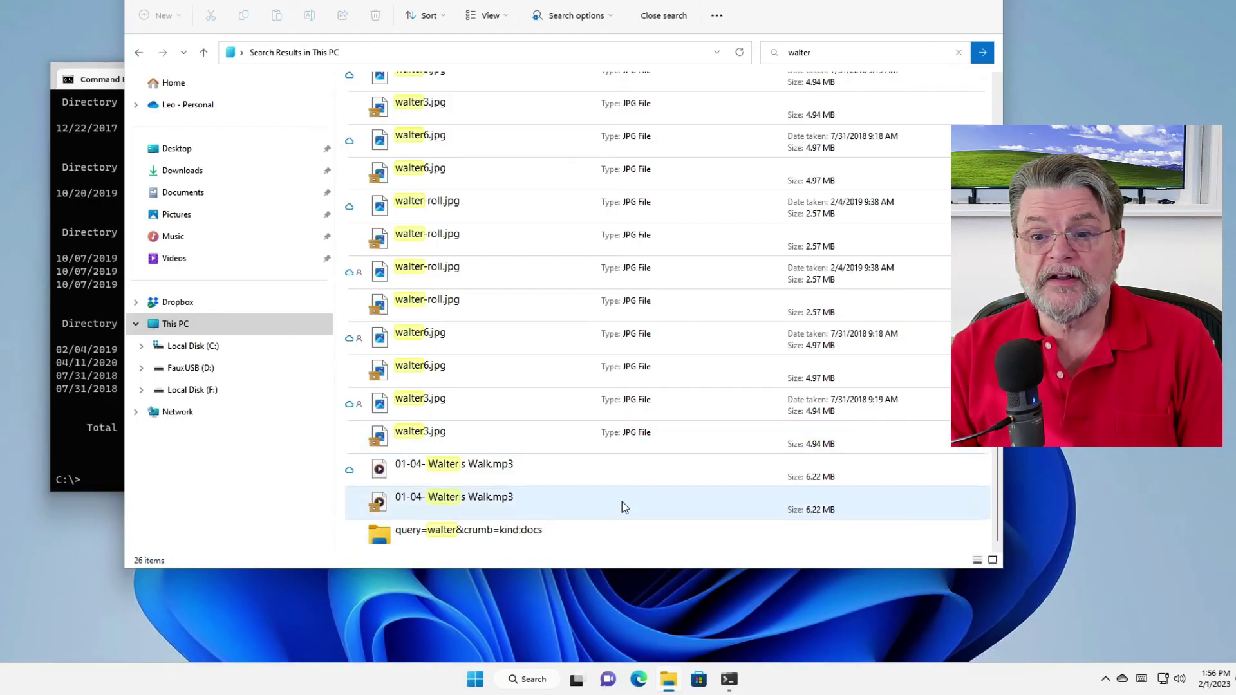
scroll(617, 495, "up", 5)
scroll(527, 228, "down", 4)
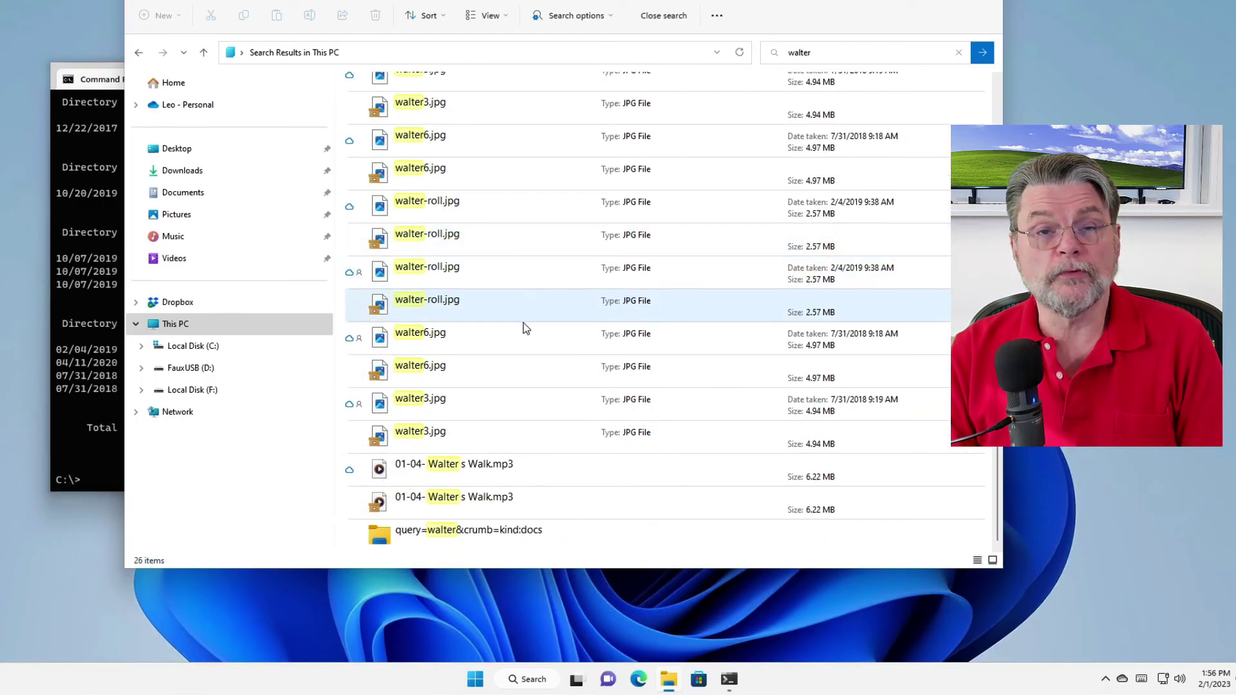
scroll(539, 304, "up", 4)
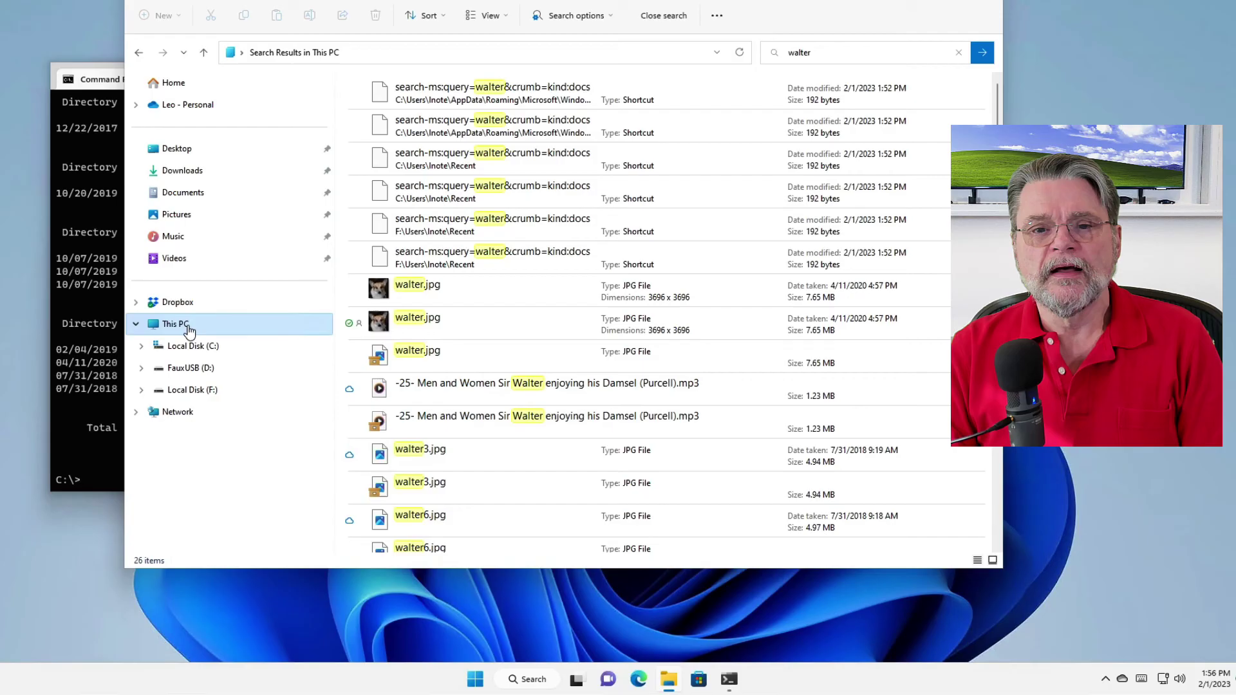
Step: View Explorer's recent walter suggestions, then recall dir /s *walter* in Command Prompt
left_click(856, 52)
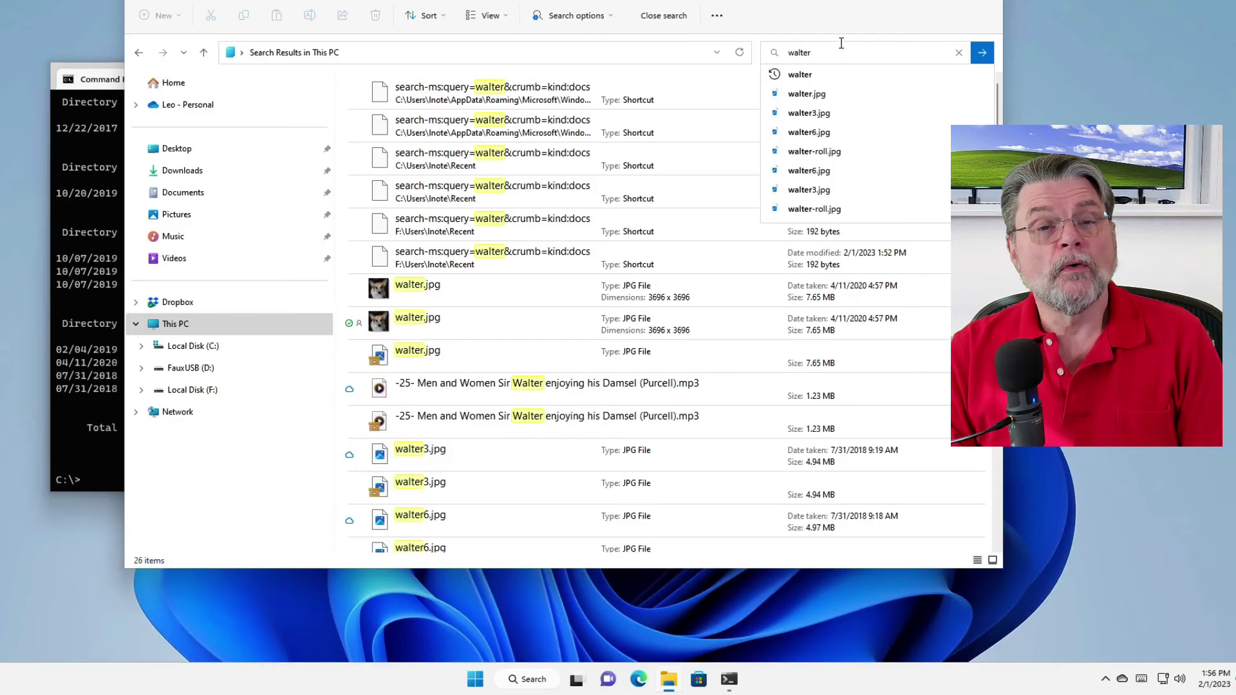
left_click(90, 368)
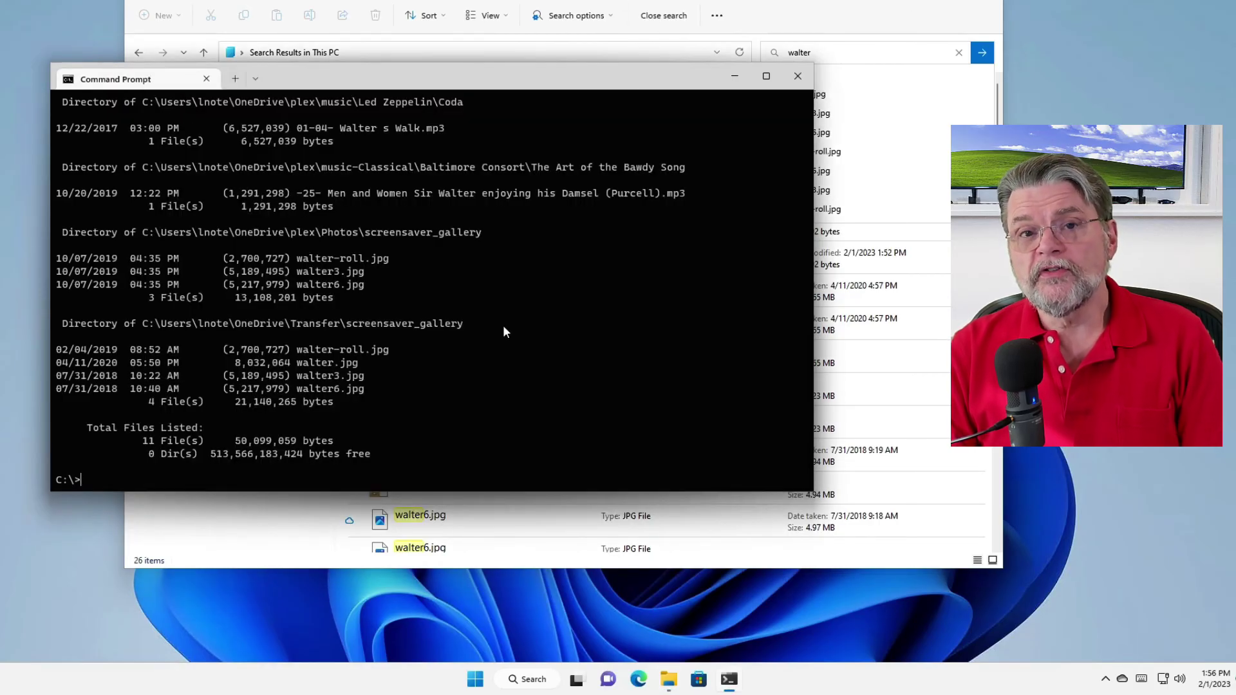
key("Up")
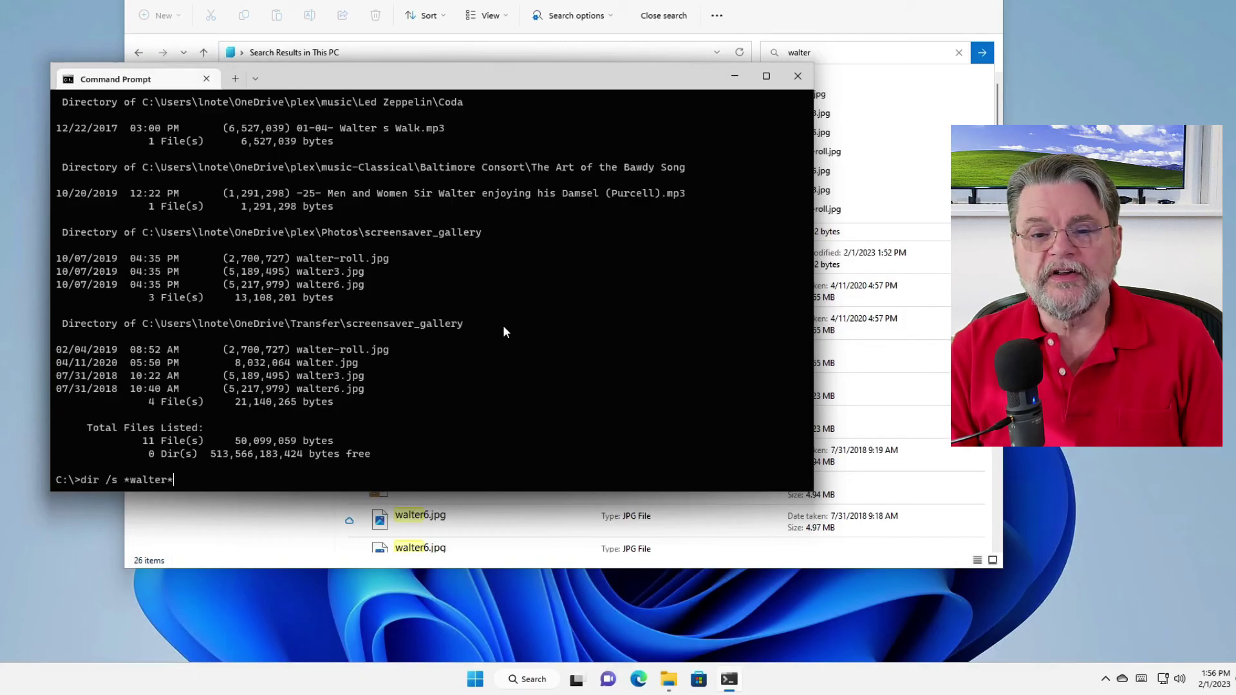